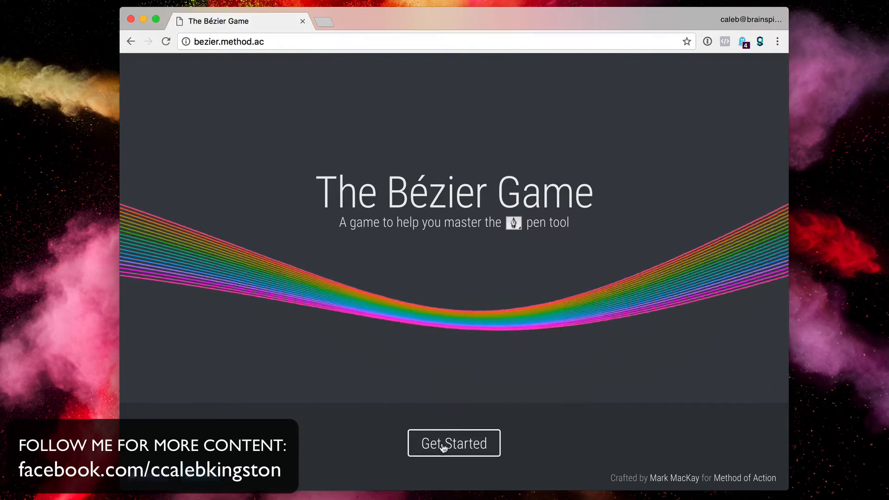
- Press Get Started on the title screen to open the first tutorial stage
click(441, 447)
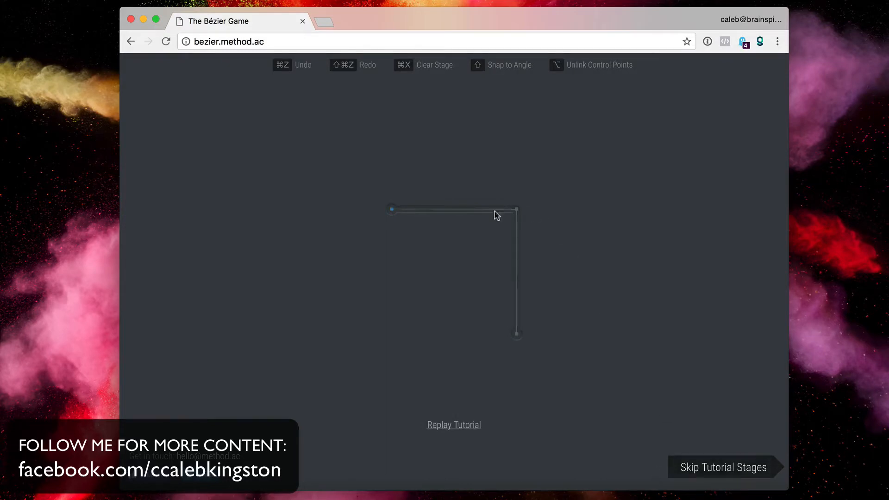
- Trace the right-angle tutorial path with three nodes: start, corner and end
click(391, 209)
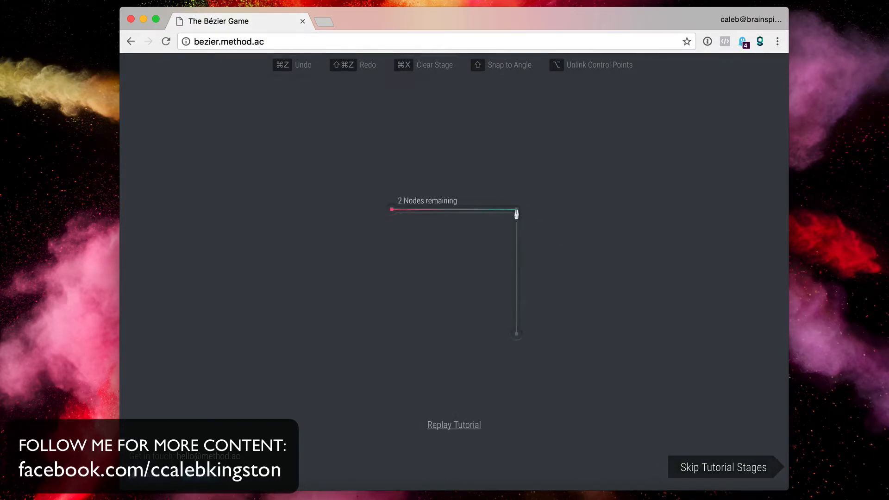
click(516, 209)
click(516, 334)
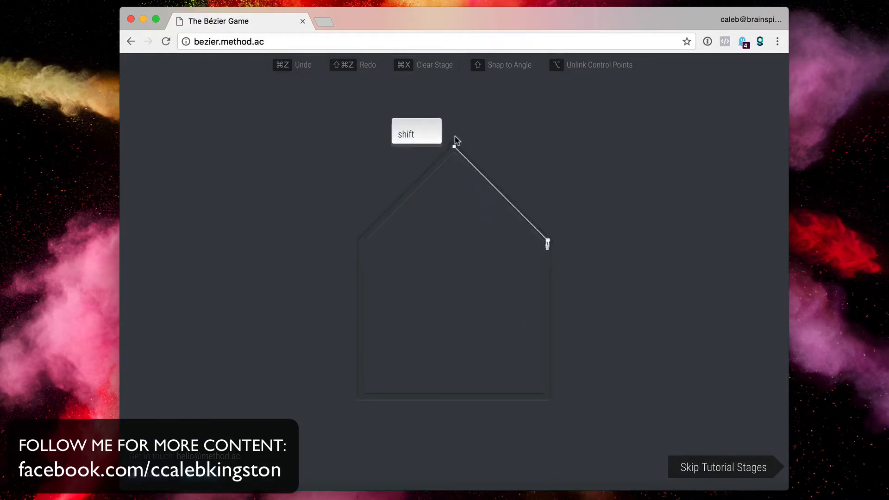
- Trace the house outline through its roof and base corners, closing at the roof peak
click(454, 148)
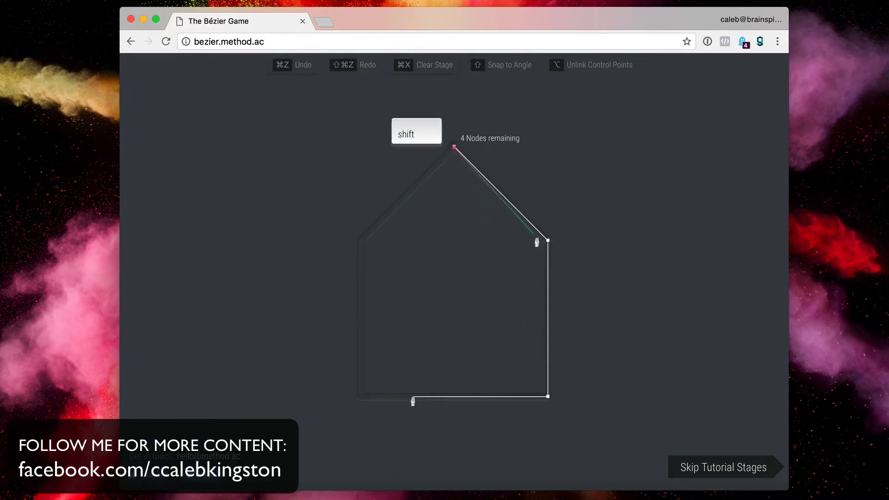
click(548, 240)
click(548, 397)
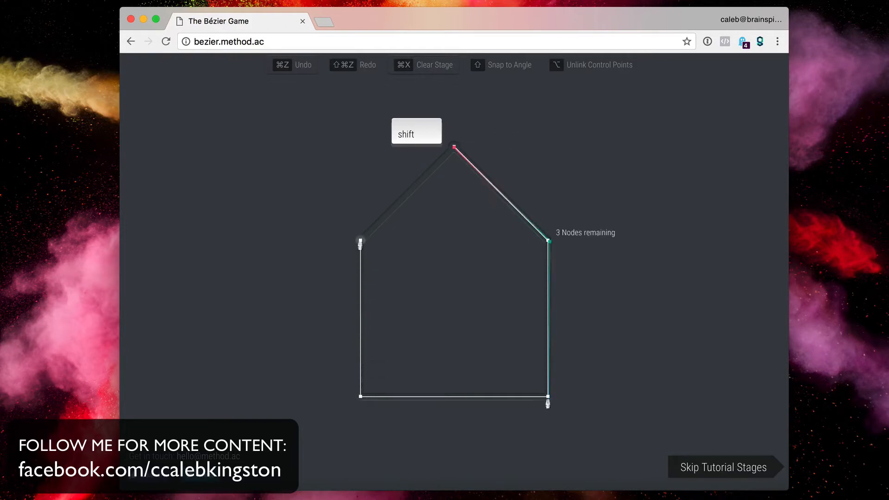
click(360, 397)
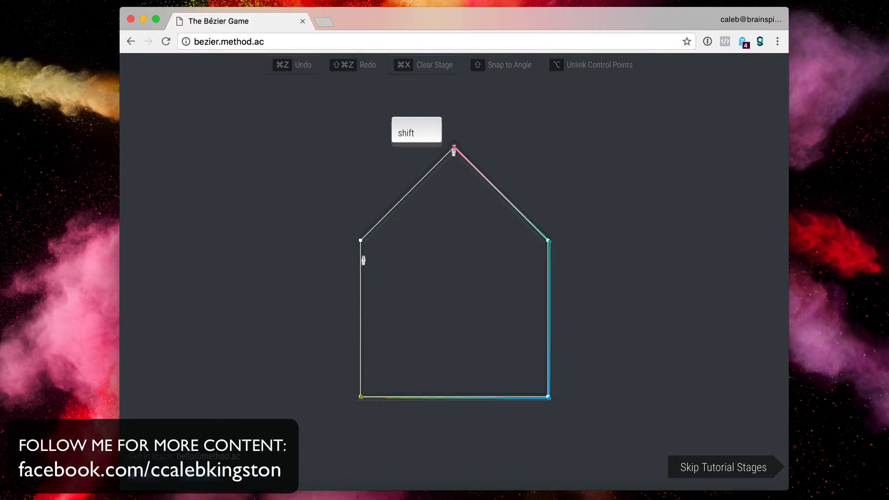
click(360, 240)
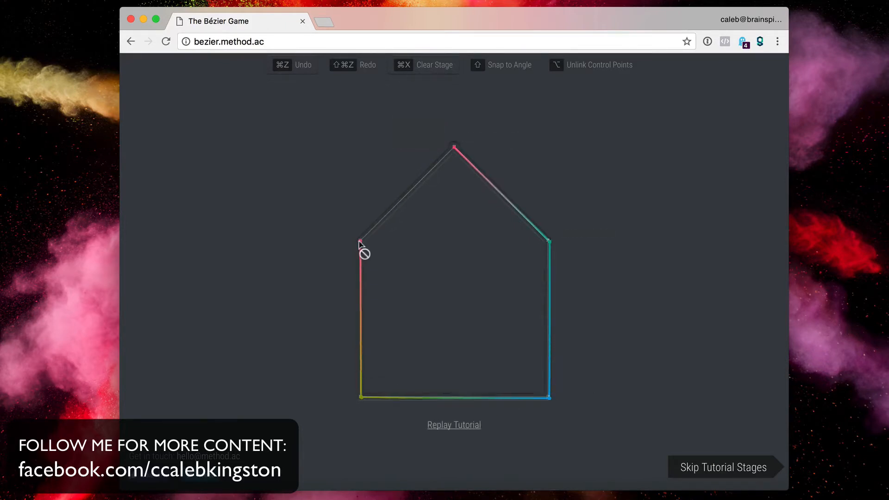
click(454, 149)
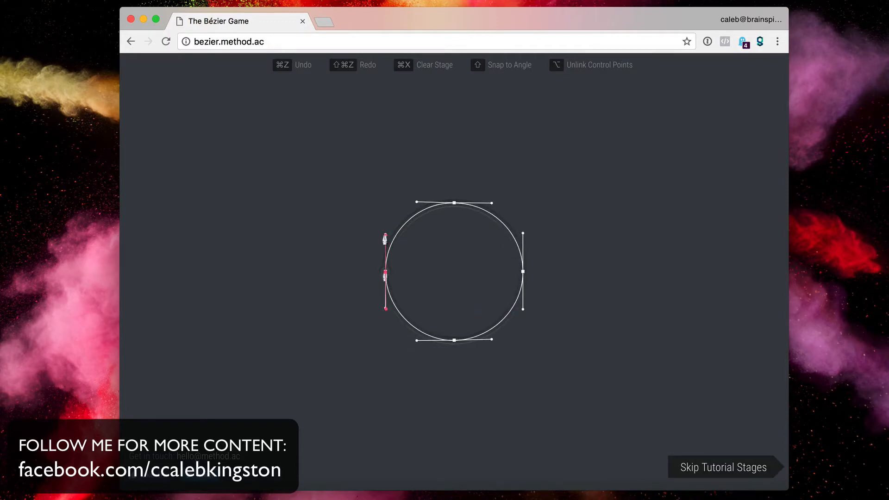
- Trace the circle with smooth curved nodes at top, right and bottom, closing at the start
drag(455, 202, 492, 203)
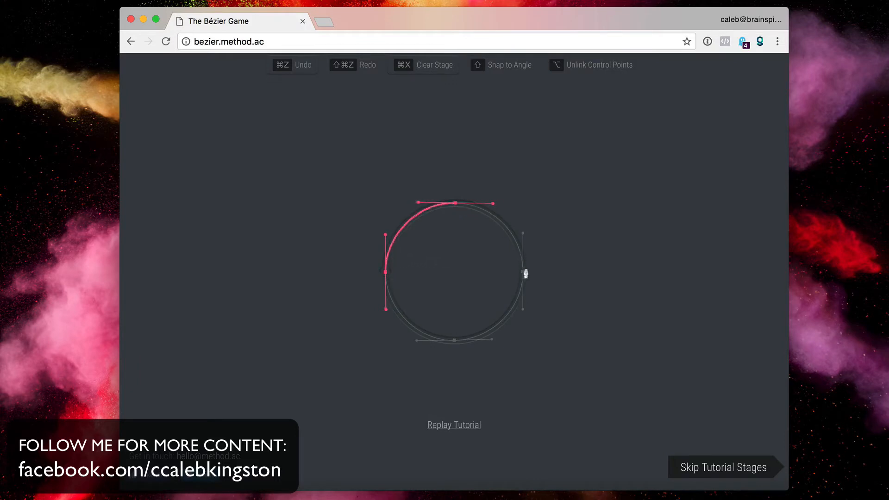
drag(523, 272, 523, 310)
drag(453, 344, 417, 346)
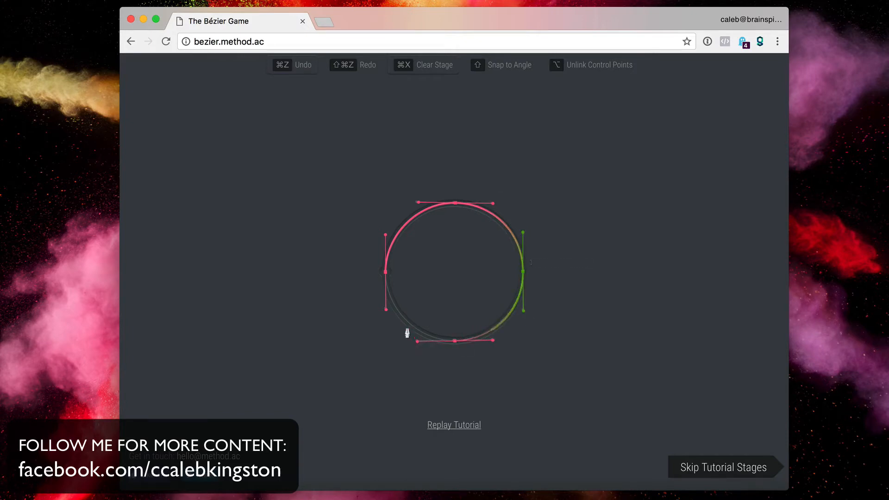
click(386, 276)
- Start the heart with a sharp top-notch node, then skip the remaining tutorial stages
drag(453, 224, 547, 152)
key(alt)
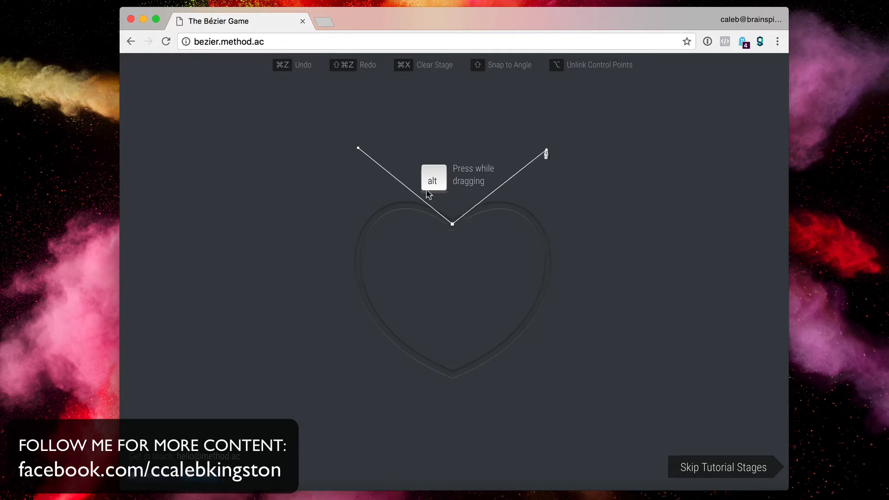
click(708, 471)
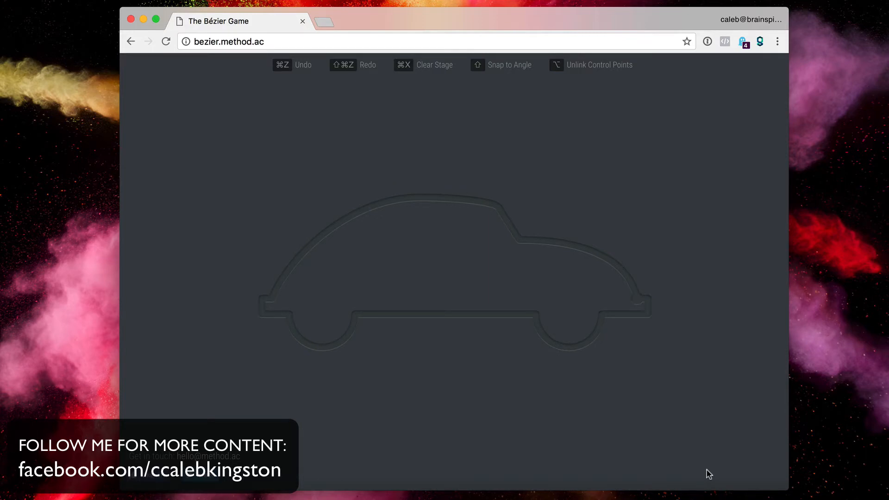
- Trace the car's right bumper edge and the curved right wheel arch to the baseline
click(637, 300)
click(648, 317)
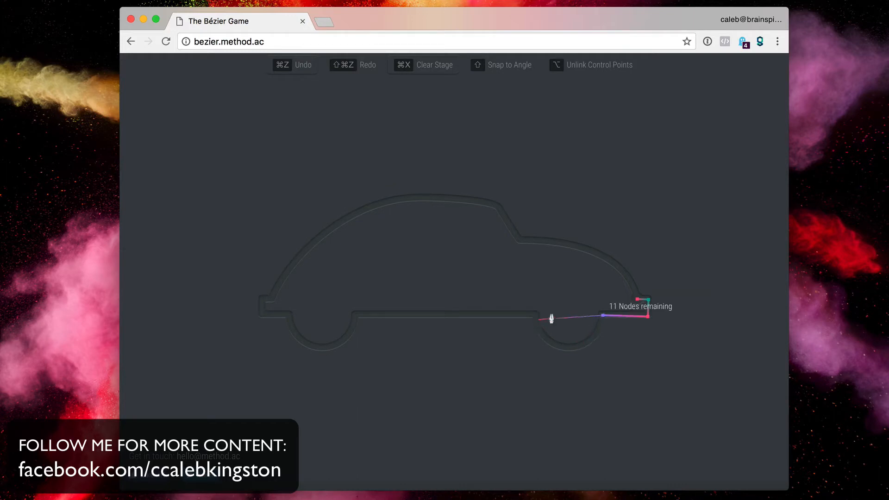
click(602, 315)
drag(569, 348, 541, 351)
key(shift)
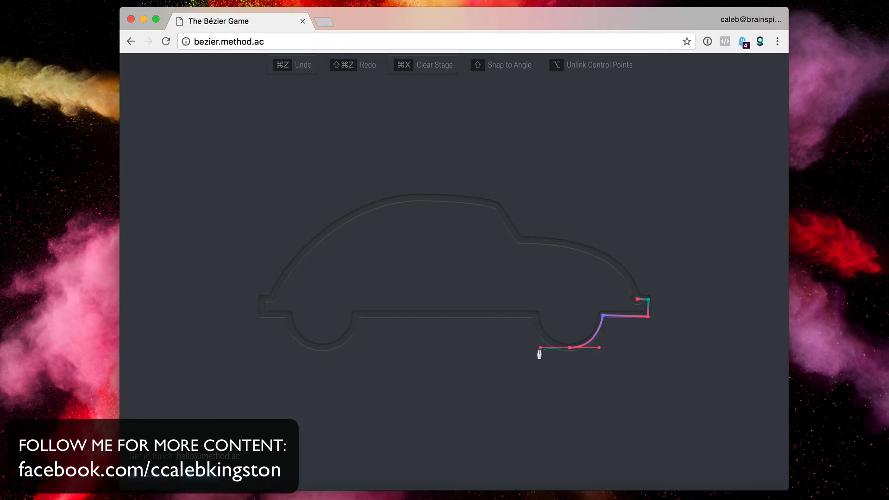
click(536, 315)
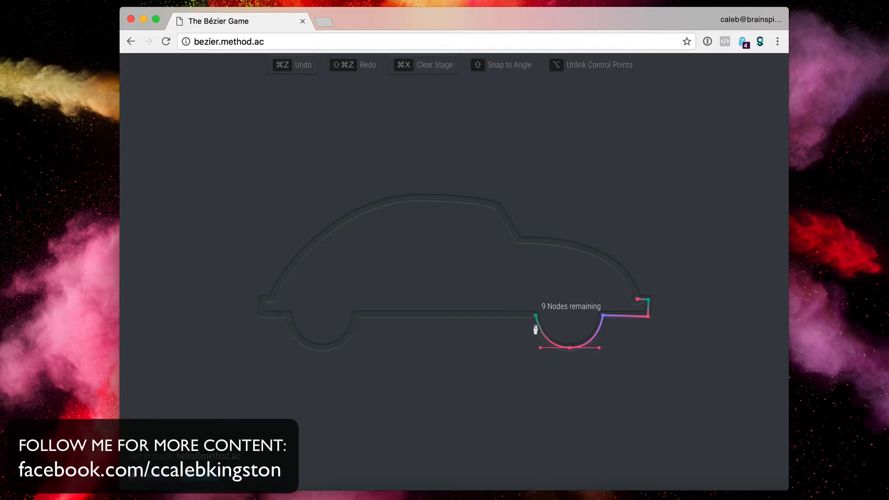
- Continue the straight baseline, curve the left wheel arch, and go up the car's left end
key(shift)
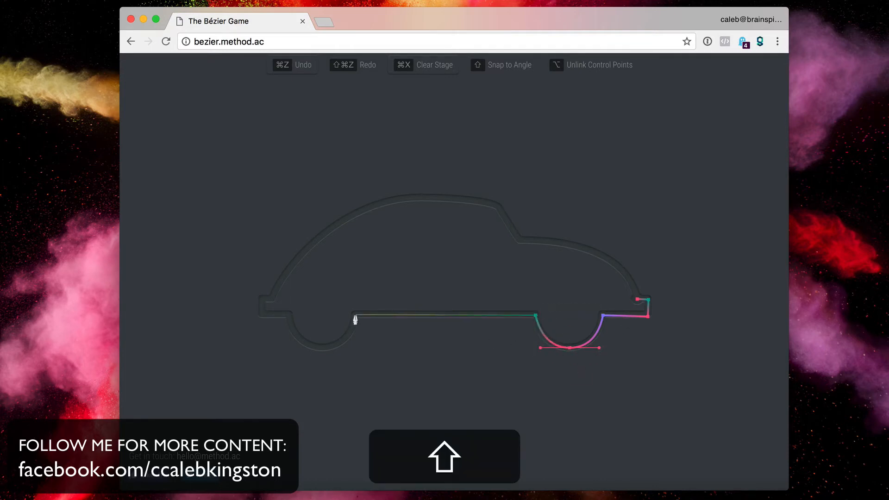
click(355, 315)
drag(322, 348, 292, 351)
key(shift)
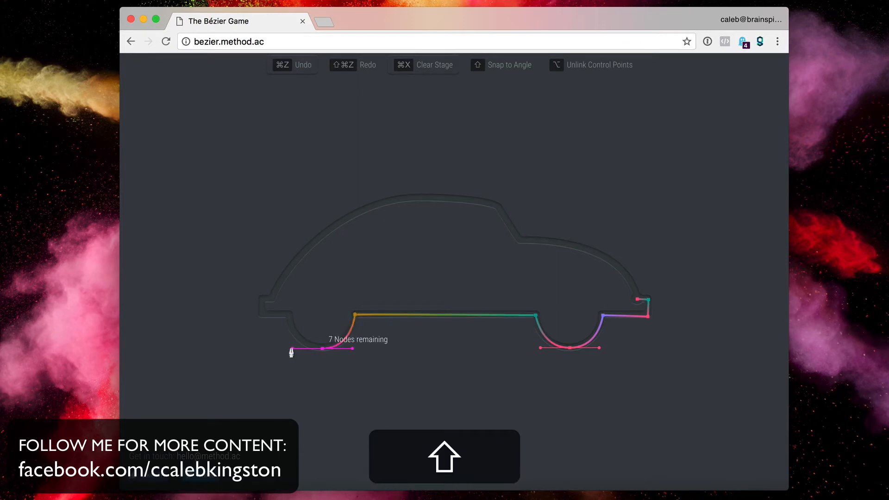
click(288, 314)
key(shift)
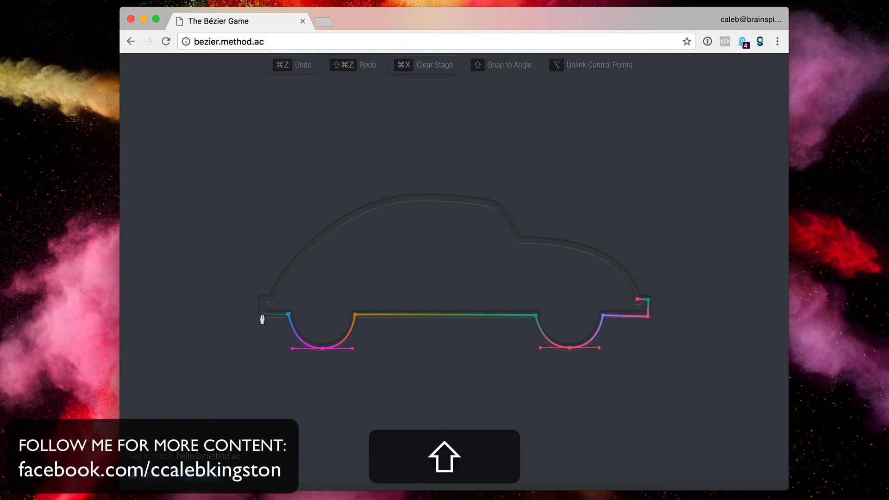
click(262, 315)
click(262, 300)
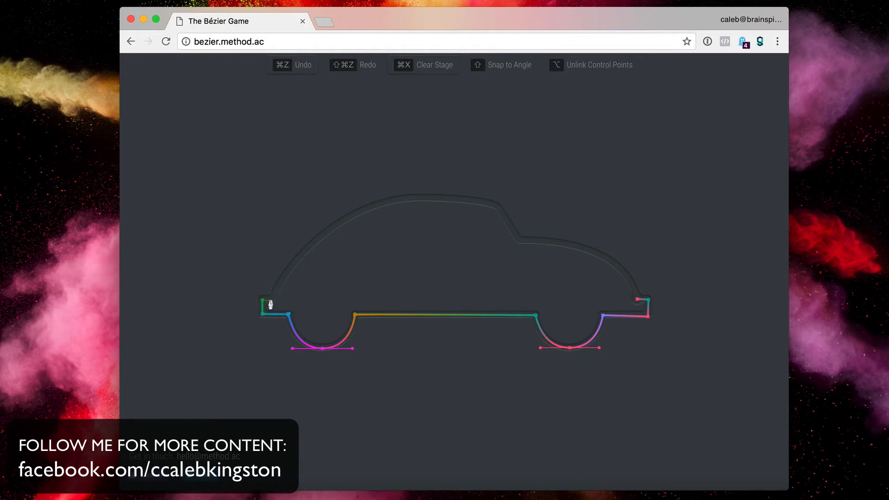
- Curve the car's roof to a sharp corner and rear window step, close at the bumper with 14 nodes, and advance
mouse_move(273, 304)
mouse_down()
mouse_move(371, 218)
mouse_move(482, 218)
mouse_move(278, 234)
mouse_move(272, 291)
mouse_up()
mouse_move(499, 208)
mouse_down()
mouse_move(690, 260)
mouse_move(574, 264)
mouse_move(504, 221)
mouse_up()
key(alt)
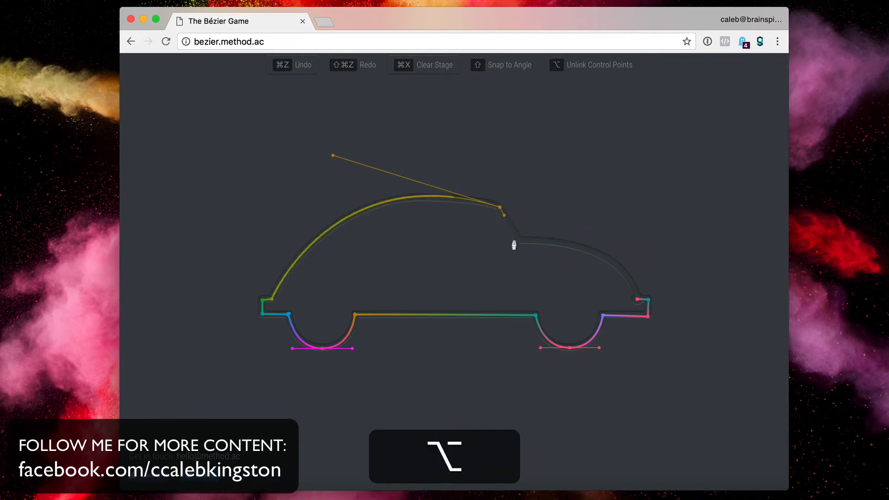
click(520, 241)
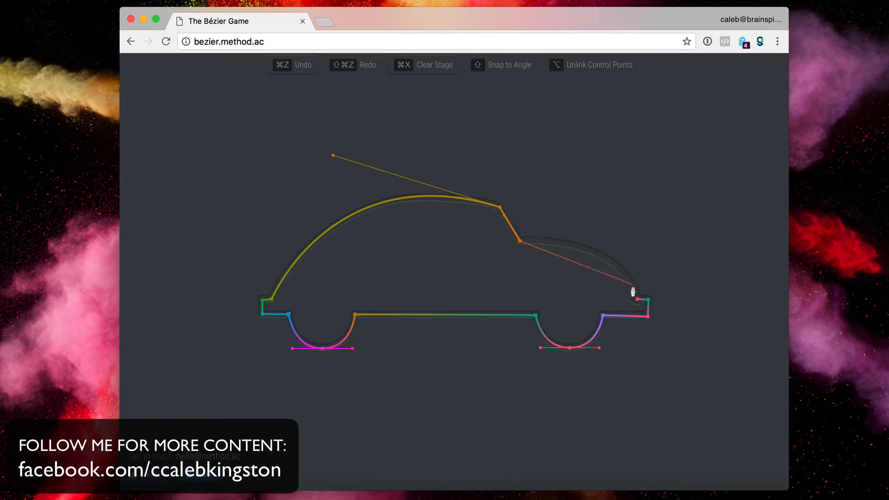
drag(637, 299, 654, 369)
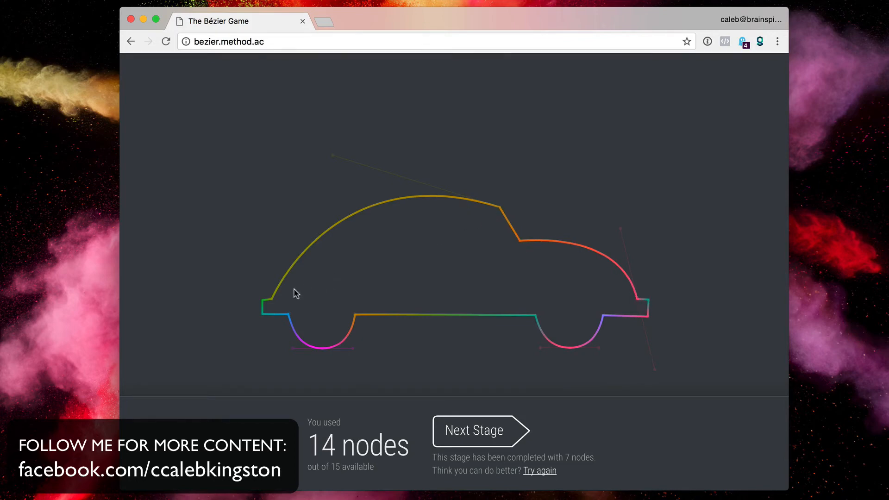
click(493, 437)
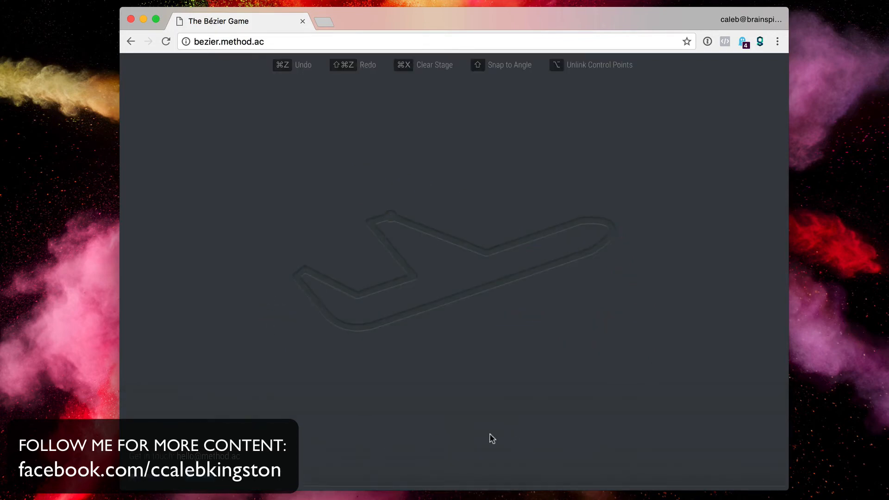
- Trace the airplane's top edge from the tail to a sharp-cornered curved nose
click(390, 216)
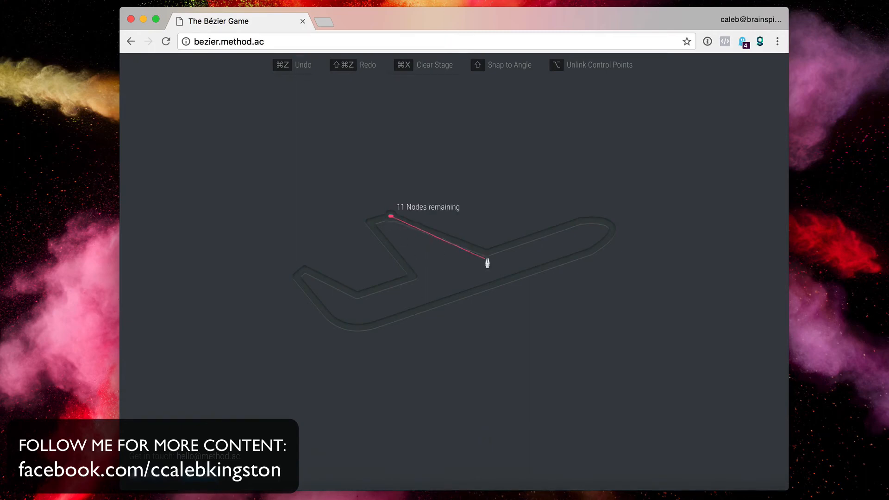
click(487, 253)
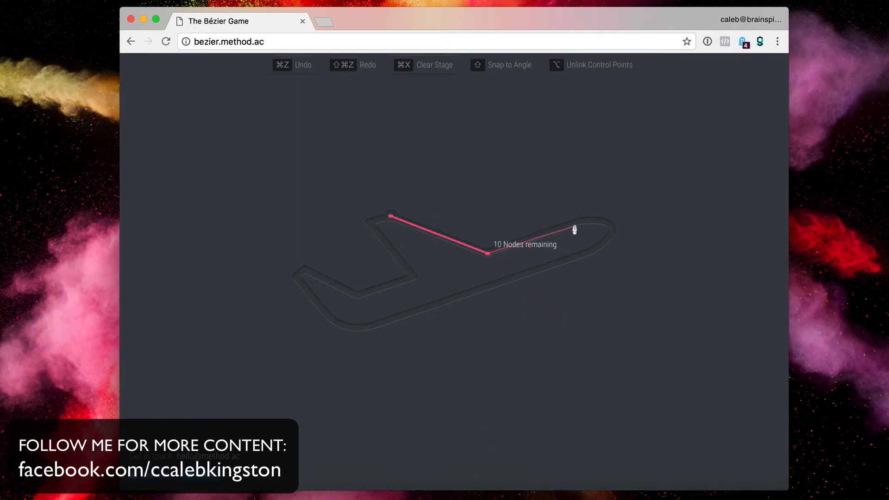
click(577, 224)
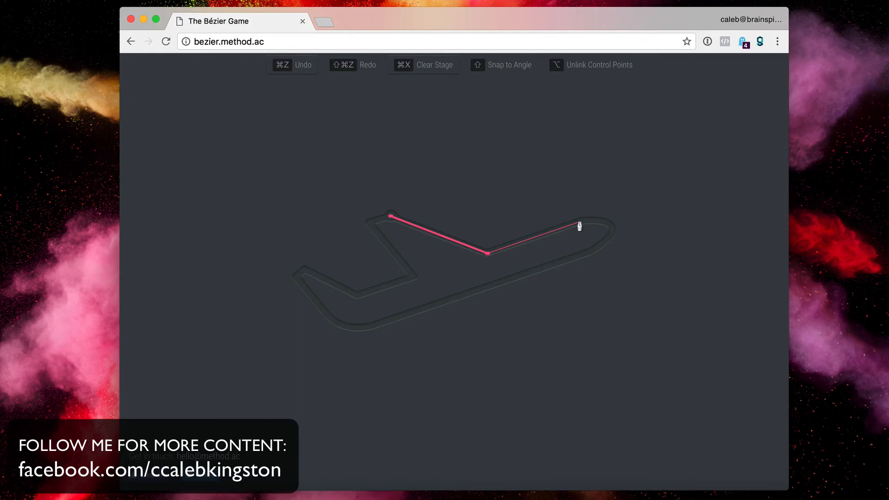
drag(612, 228, 619, 240)
key(alt)
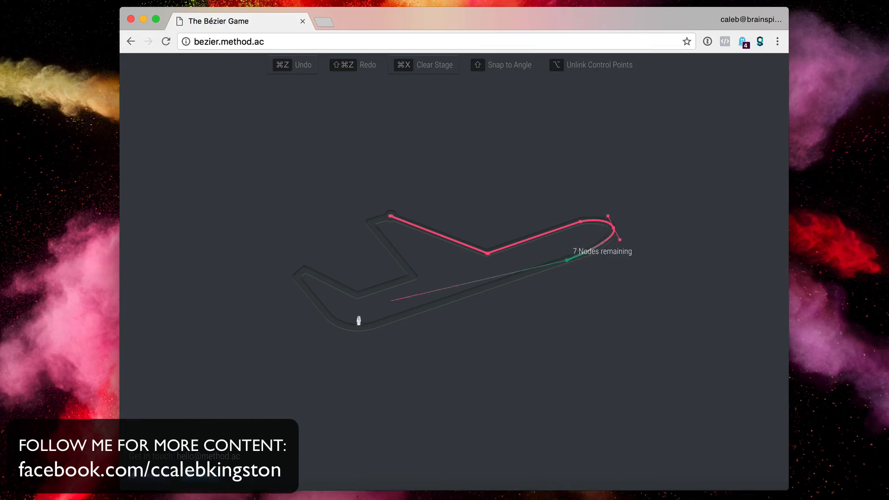
- Trace the fuselage bottom, tail and wing corners, close the 12-node outline, and advance to the paperclip
drag(369, 327, 350, 332)
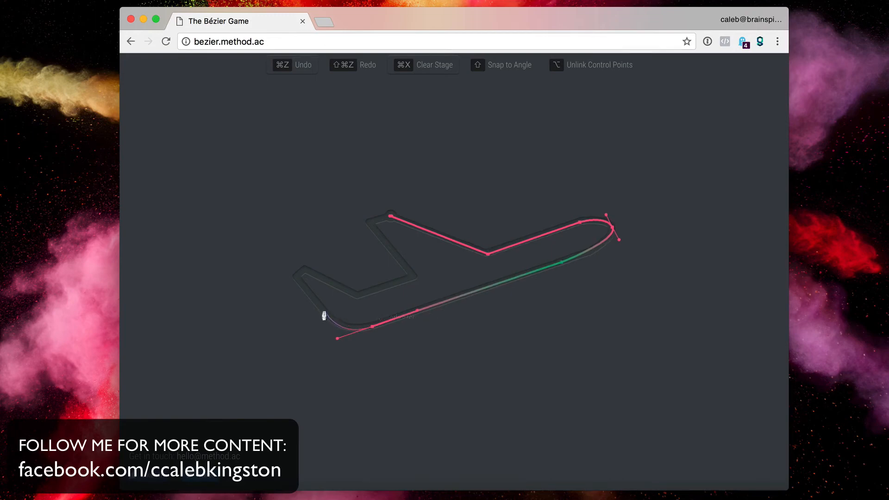
click(323, 311)
click(296, 276)
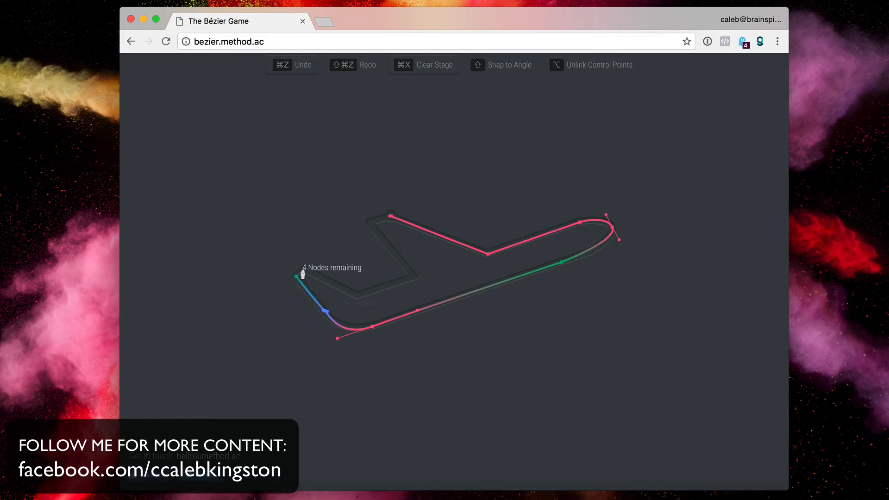
click(304, 269)
click(357, 295)
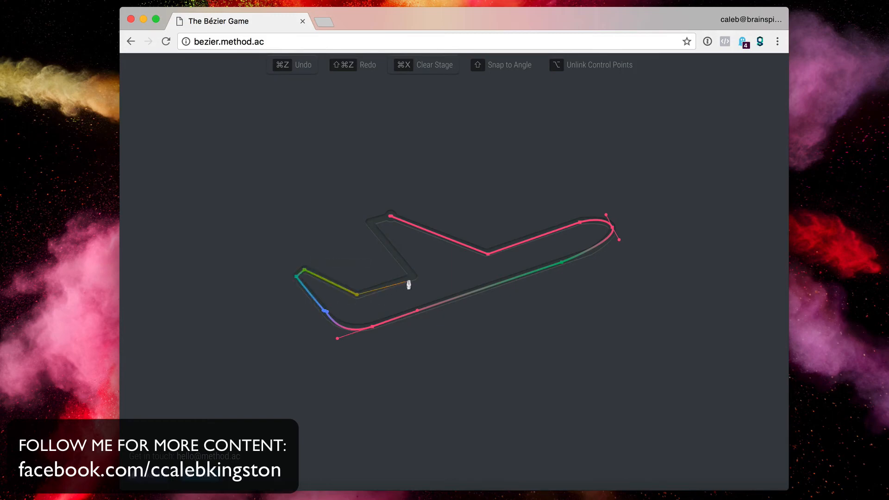
click(414, 278)
click(371, 223)
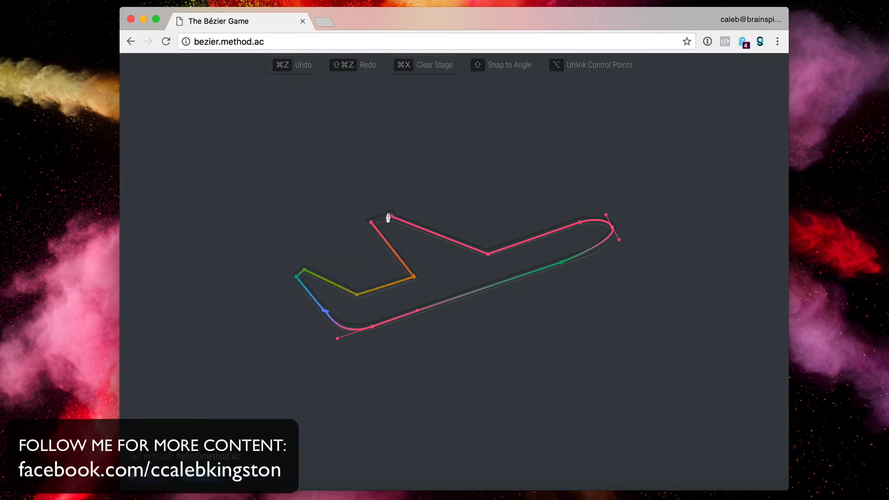
click(391, 217)
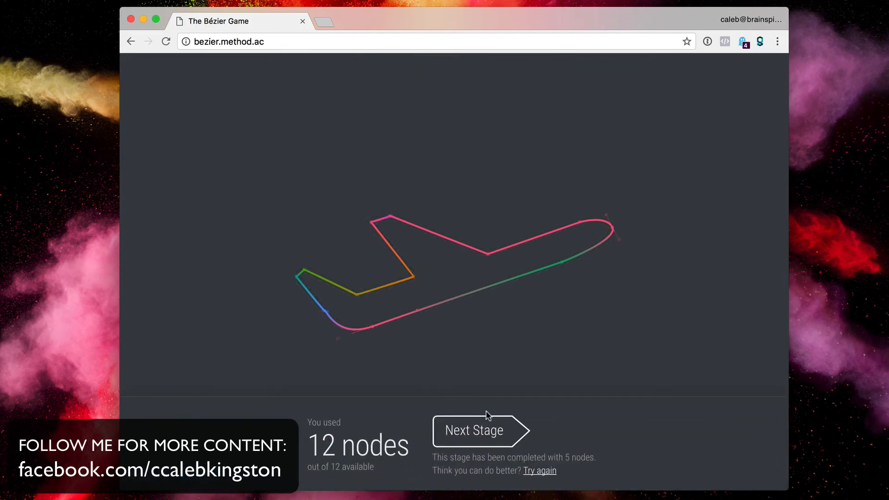
click(482, 431)
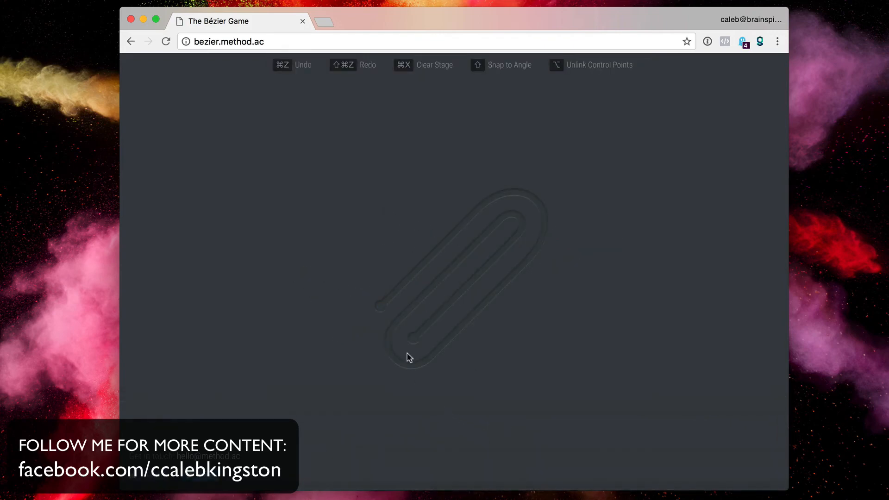
- Trace the paperclip's outer and inner bends with curved nodes to its end, then advance to the wrench
click(380, 306)
drag(483, 206, 555, 224)
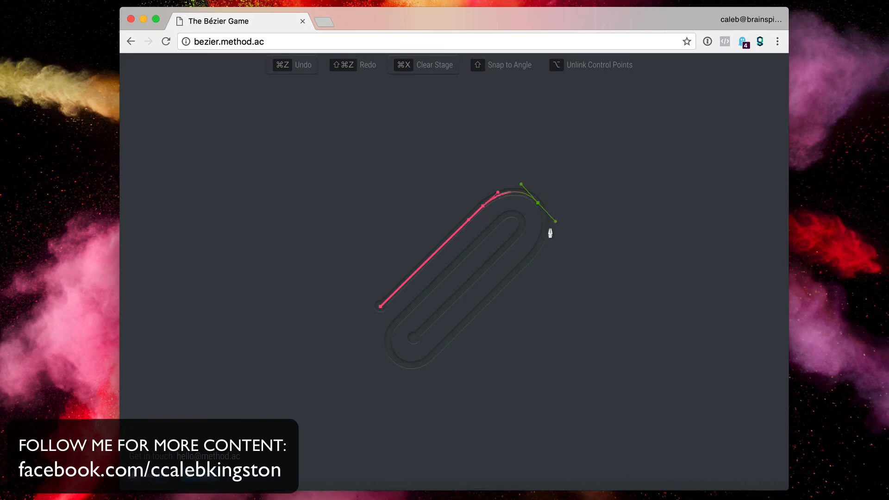
drag(532, 257, 525, 264)
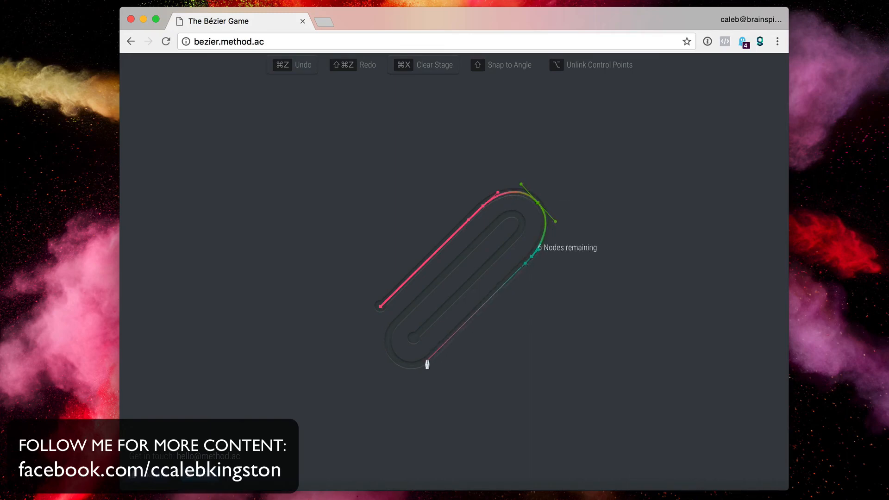
drag(428, 359, 401, 316)
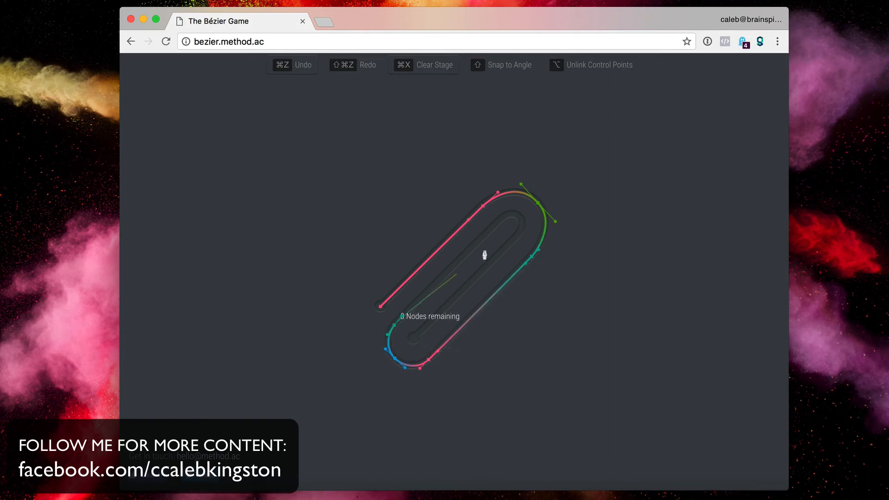
drag(502, 219, 504, 254)
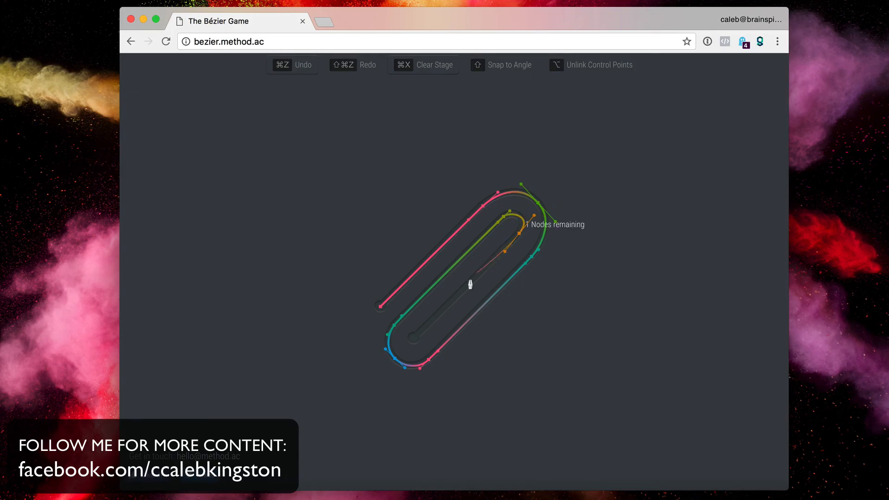
drag(414, 340, 447, 324)
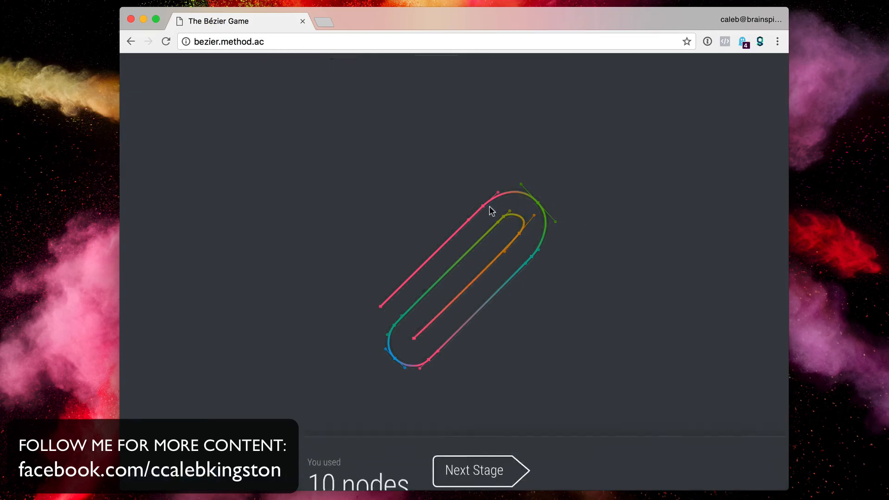
click(479, 438)
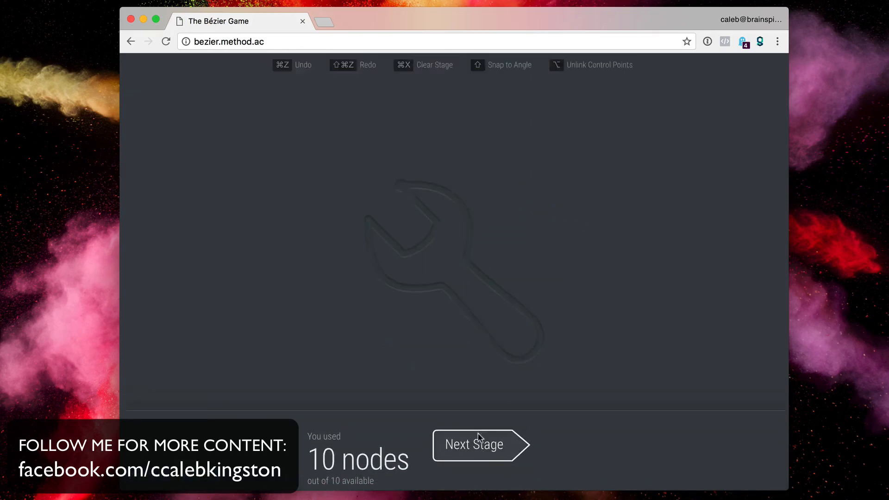
- Trace the wrench from the jaw tip down the jaw and handle to its rounded bottom end
click(400, 187)
mouse_move(466, 259)
mouse_down()
mouse_move(457, 341)
mouse_move(446, 349)
mouse_move(465, 265)
mouse_up()
key(alt)
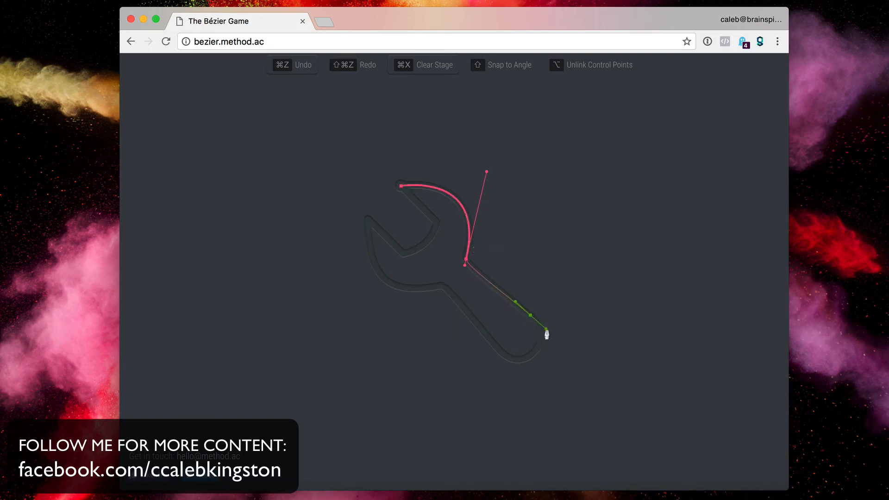
drag(546, 334, 548, 330)
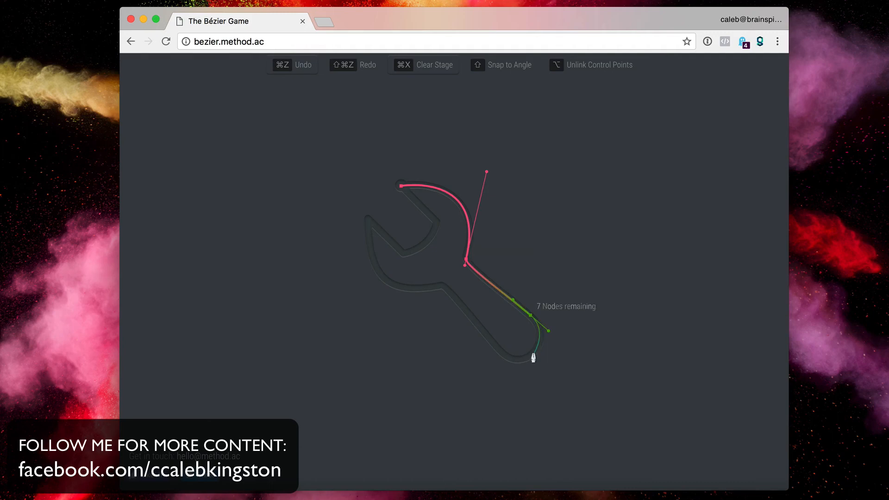
drag(501, 353, 488, 338)
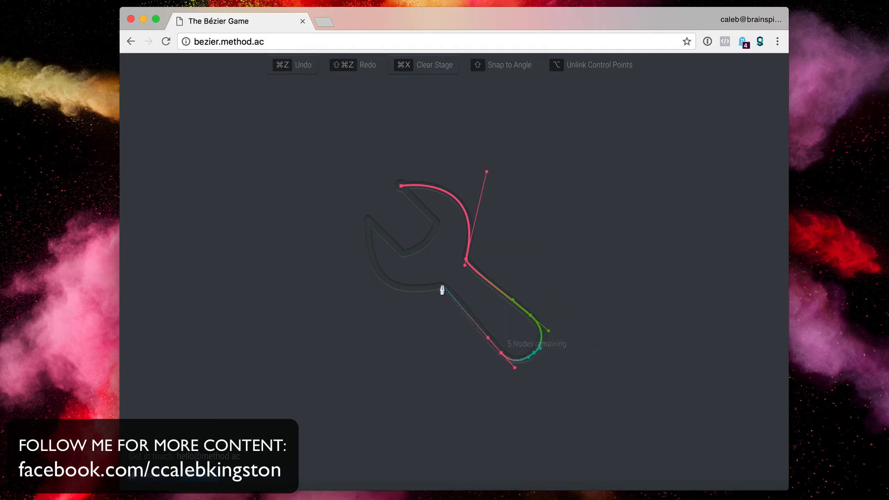
- Trace the head's lower edge and inner jaw with sharp corners, close the 9-node outline, and advance
drag(443, 287, 440, 288)
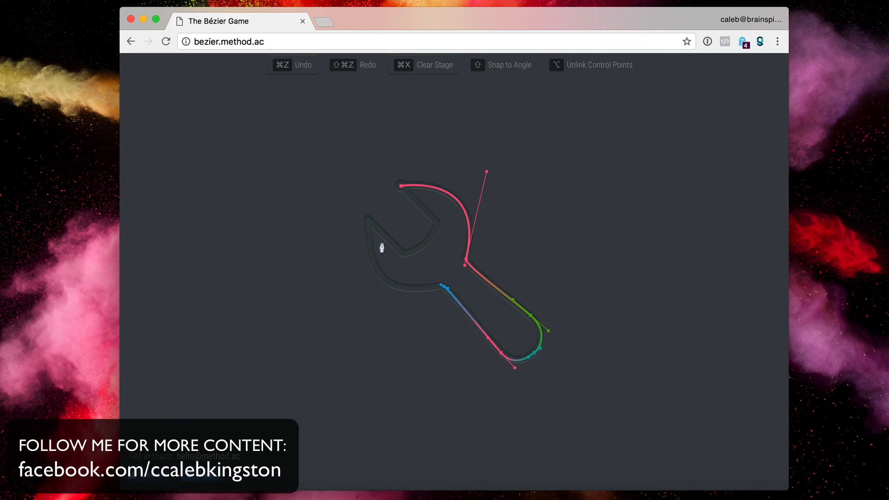
drag(369, 221, 384, 232)
key(alt)
click(404, 254)
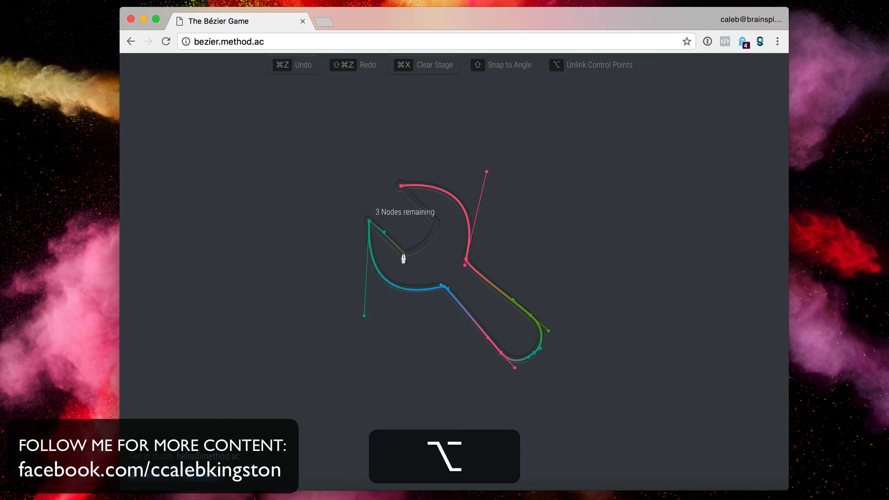
drag(436, 224, 424, 208)
key(alt)
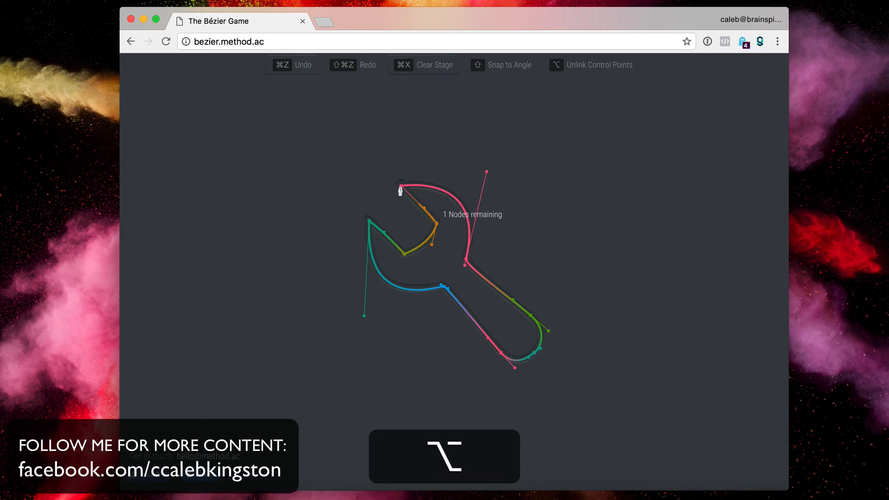
click(401, 186)
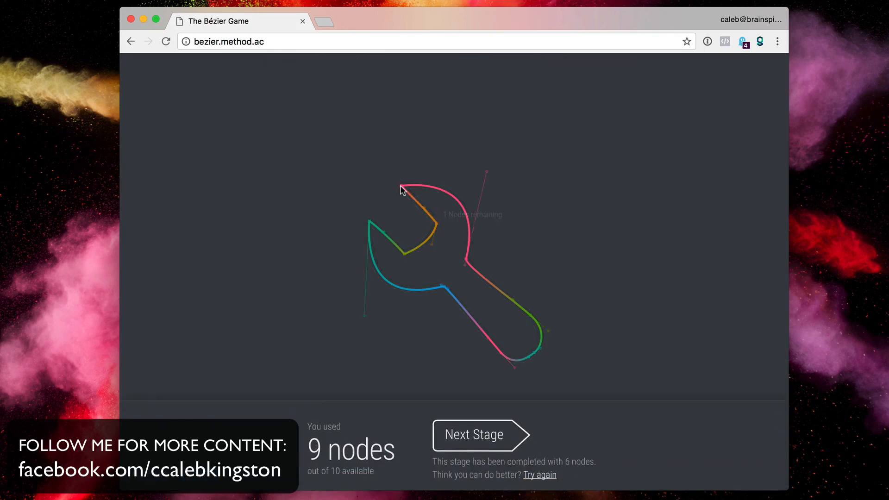
click(473, 430)
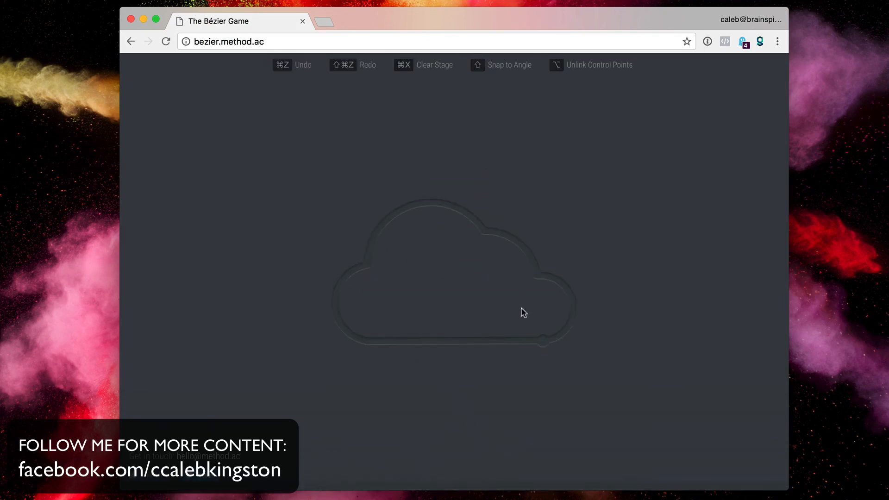